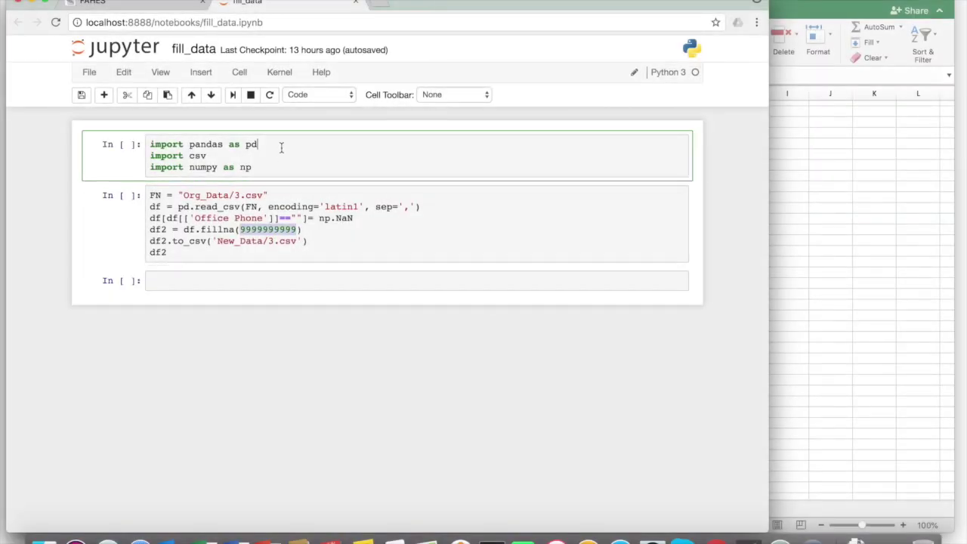
key(shift+Return)
key(shift+Return)
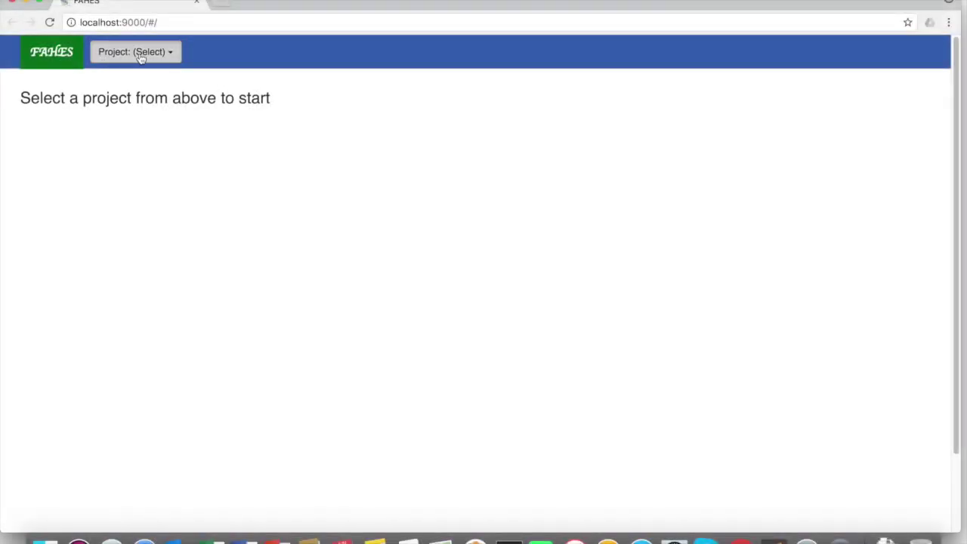
- Switch to FAHES, load dataset 1.csv from the KDD project, and review its data types chart and disguised missing values table
click(140, 57)
click(153, 80)
click(222, 53)
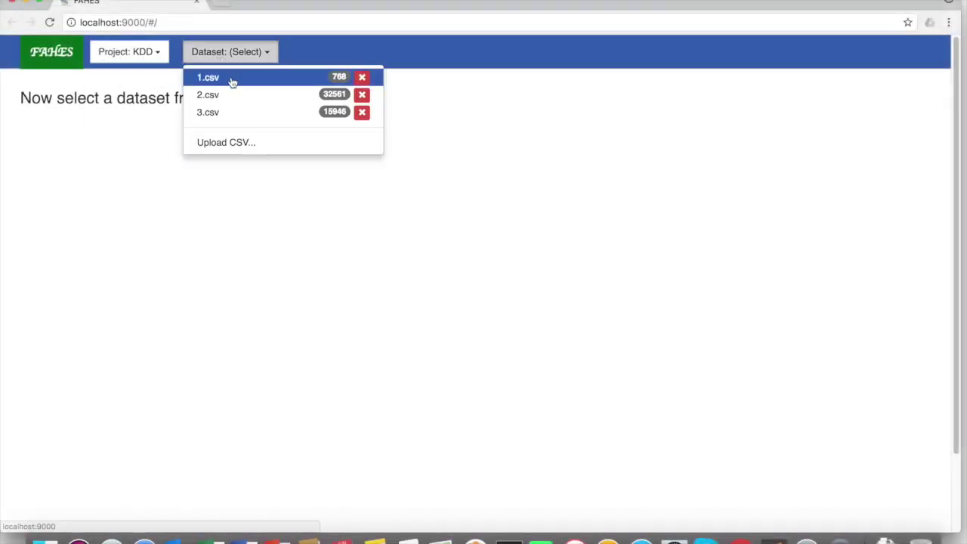
click(232, 78)
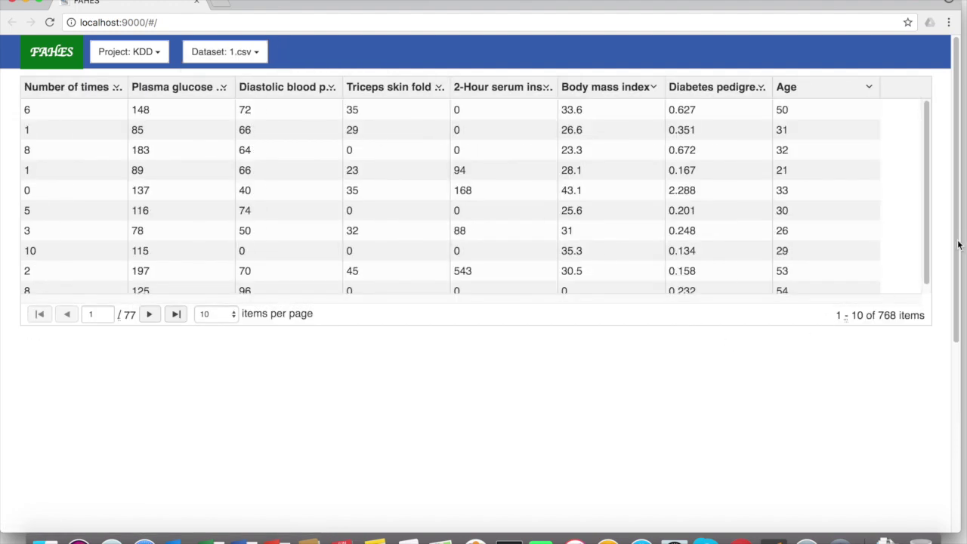
drag(958, 244, 959, 401)
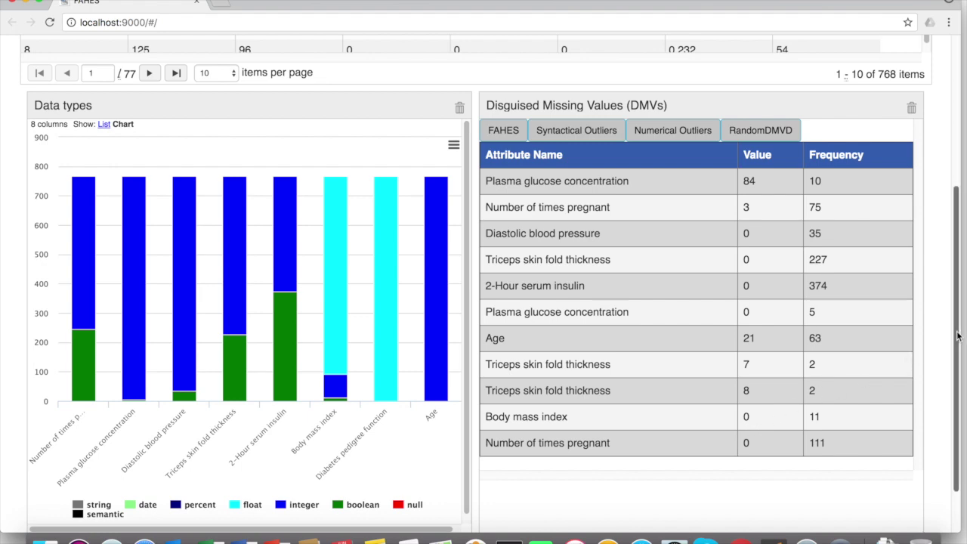
scroll(957, 338, up, 5)
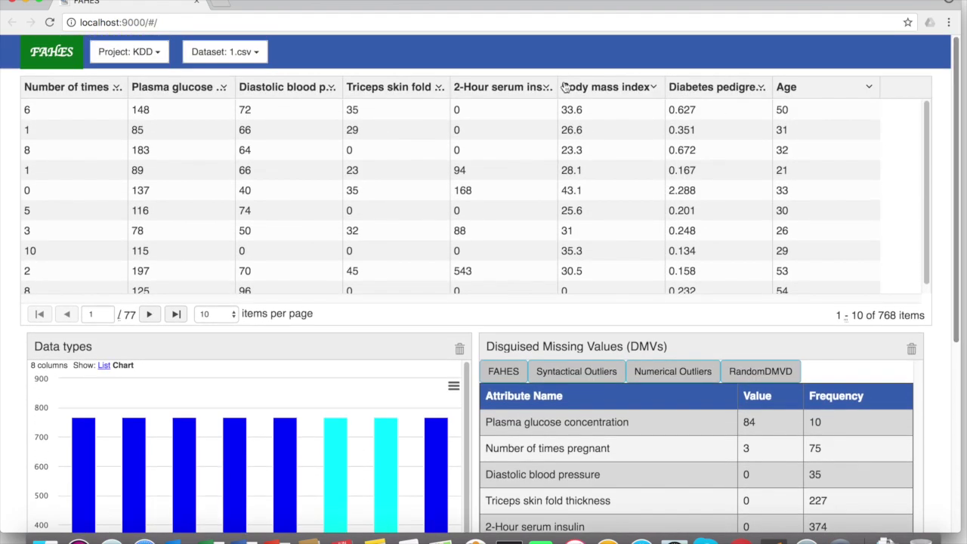
- Load dataset 2.csv and view its data types chart and disguised missing values table
click(225, 51)
click(208, 93)
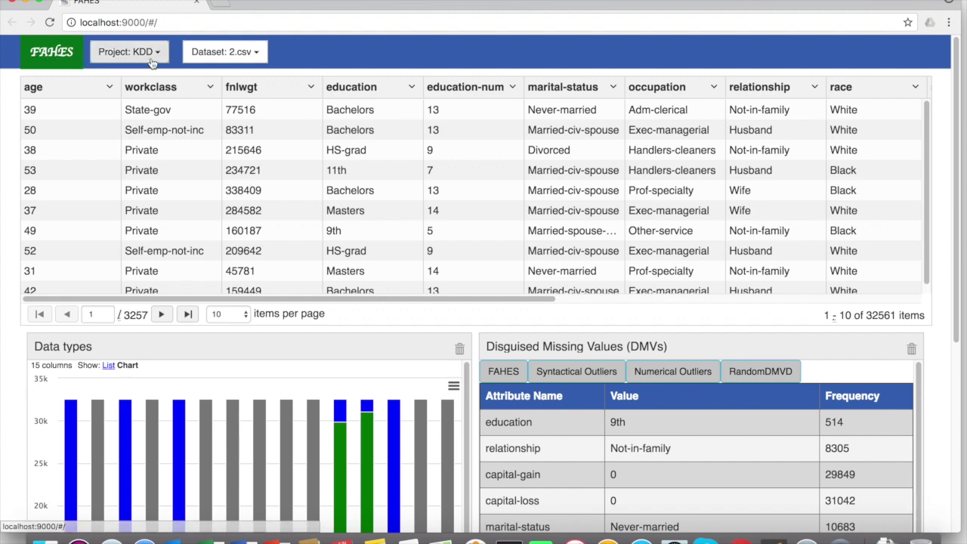
scroll(511, 349, down, 5)
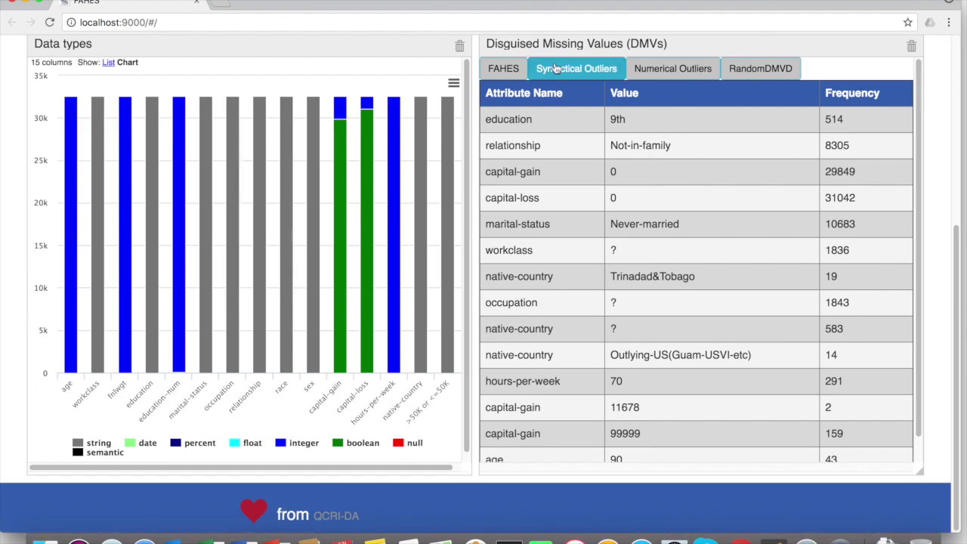
scroll(559, 68, up, 3)
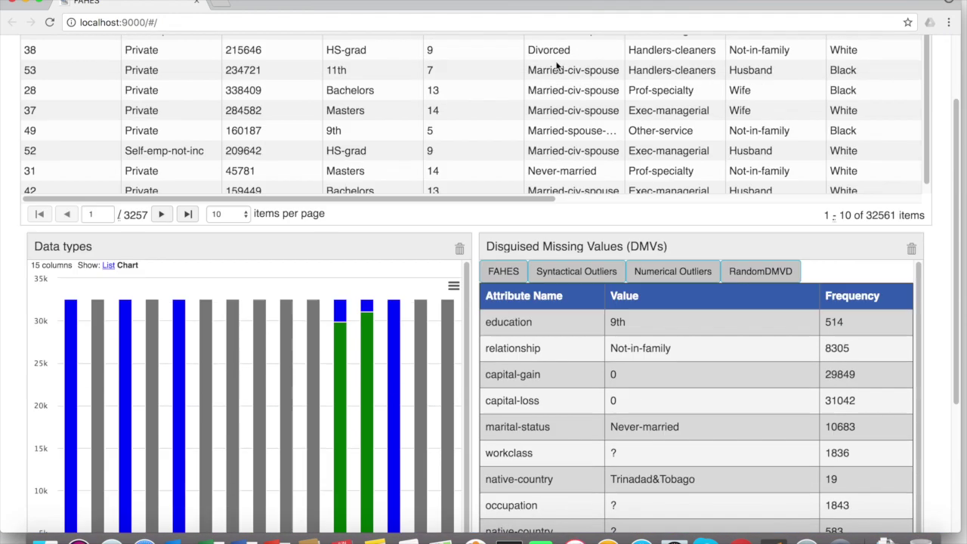
- Compare the disguised missing values of 2.csv under Syntactical Outliers, Numerical Outliers, RandomDMVD and FAHES
click(568, 274)
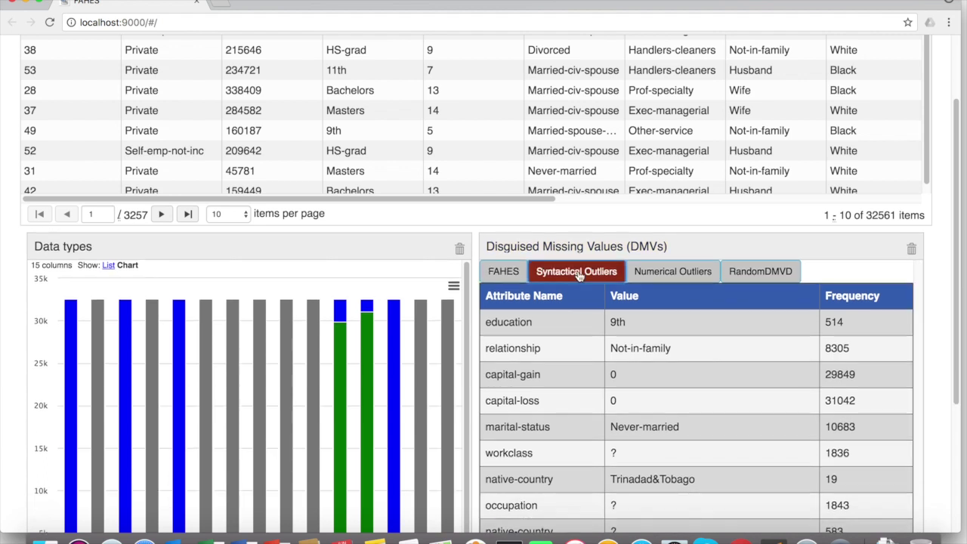
click(649, 273)
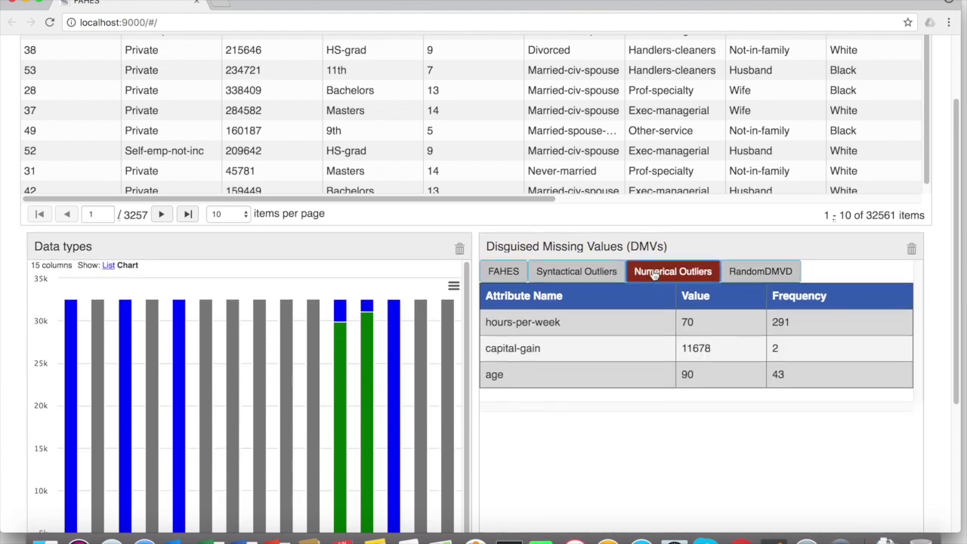
click(756, 276)
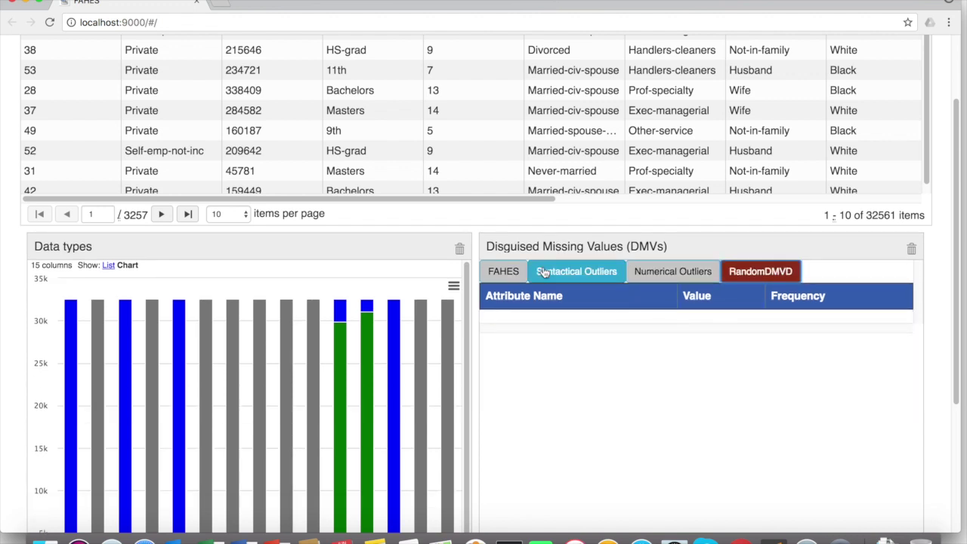
click(543, 273)
click(512, 274)
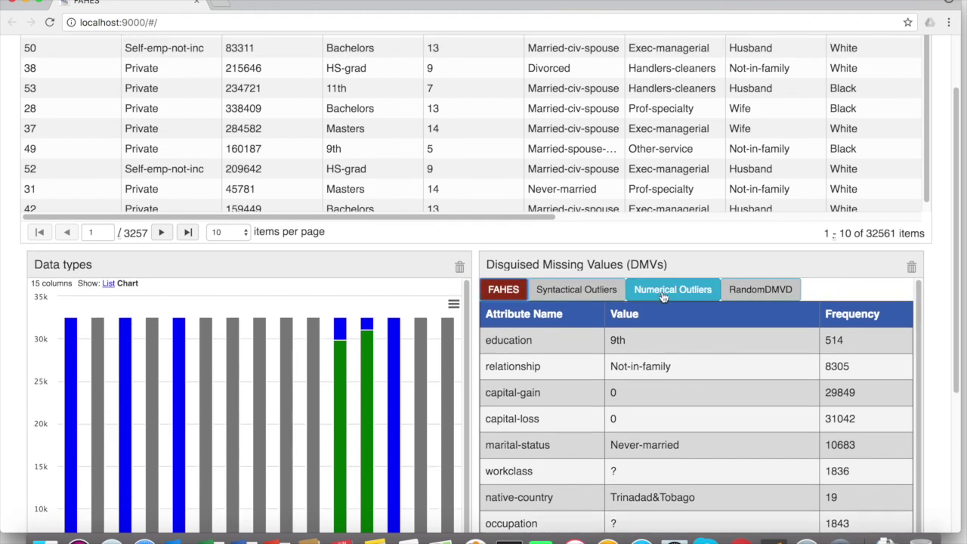
click(665, 289)
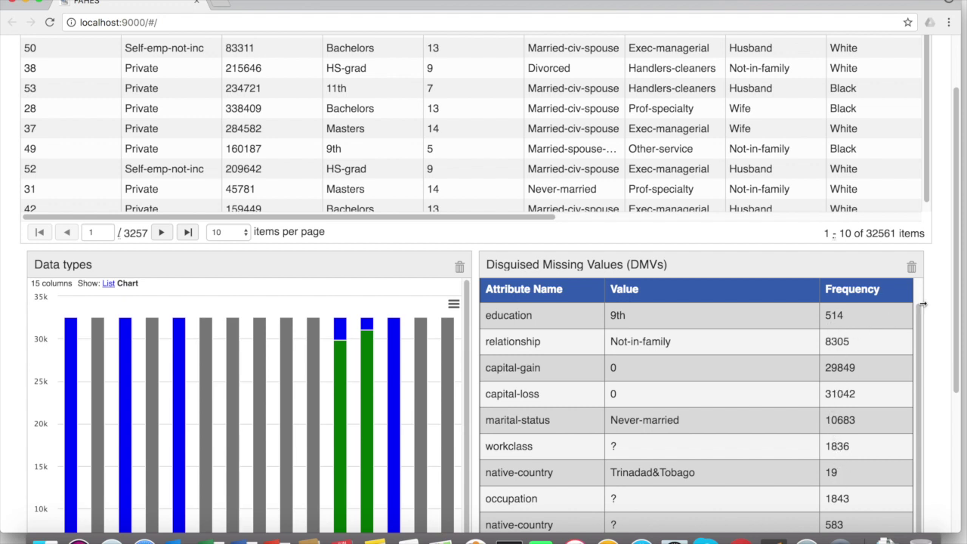
- Show the scatter plot for the age attribute's disguised missing value 90 and inspect its flagged points
drag(960, 273, 961, 388)
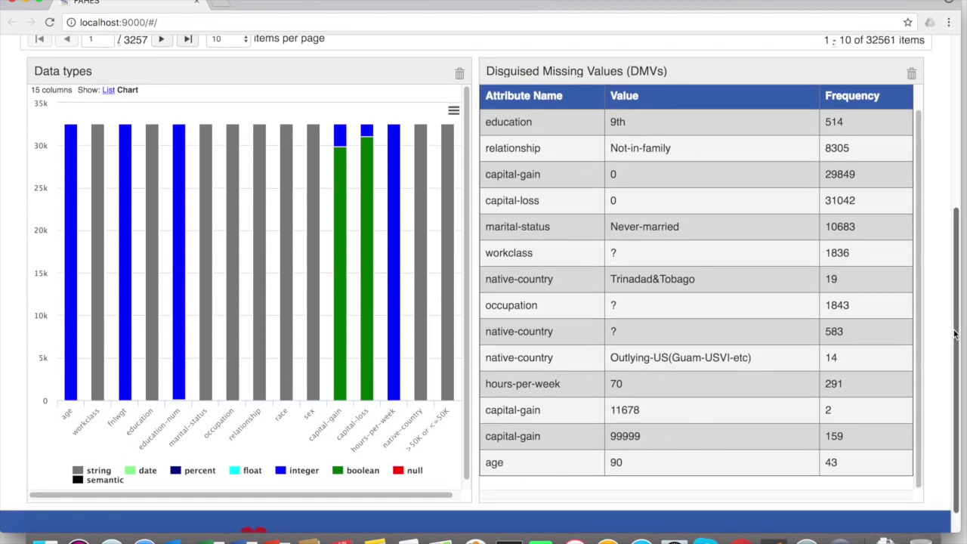
drag(954, 335, 953, 398)
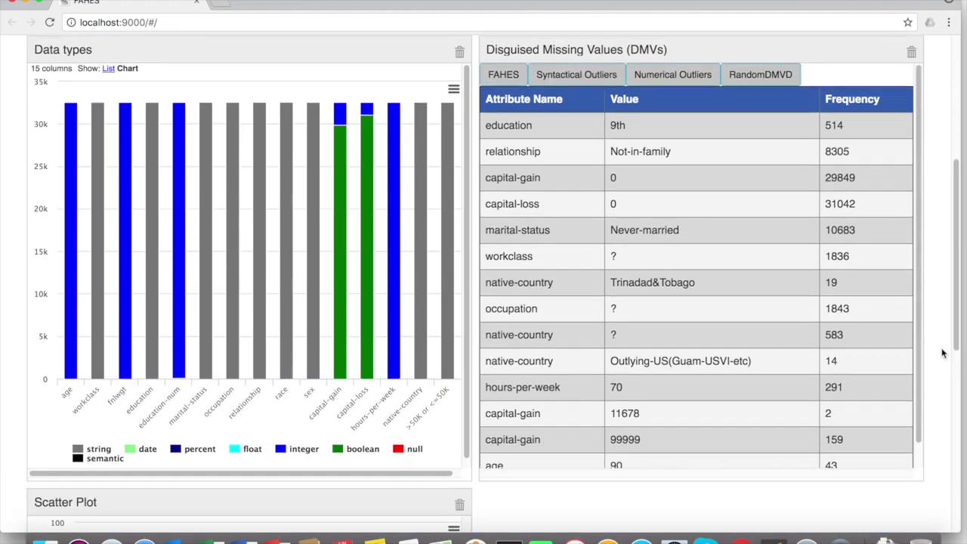
scroll(942, 353, down, 5)
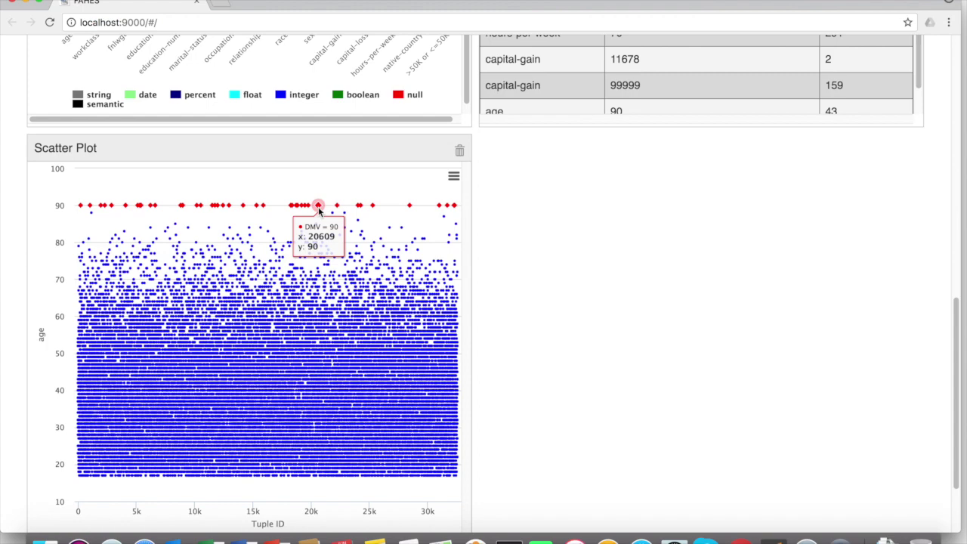
scroll(528, 158, down, 1)
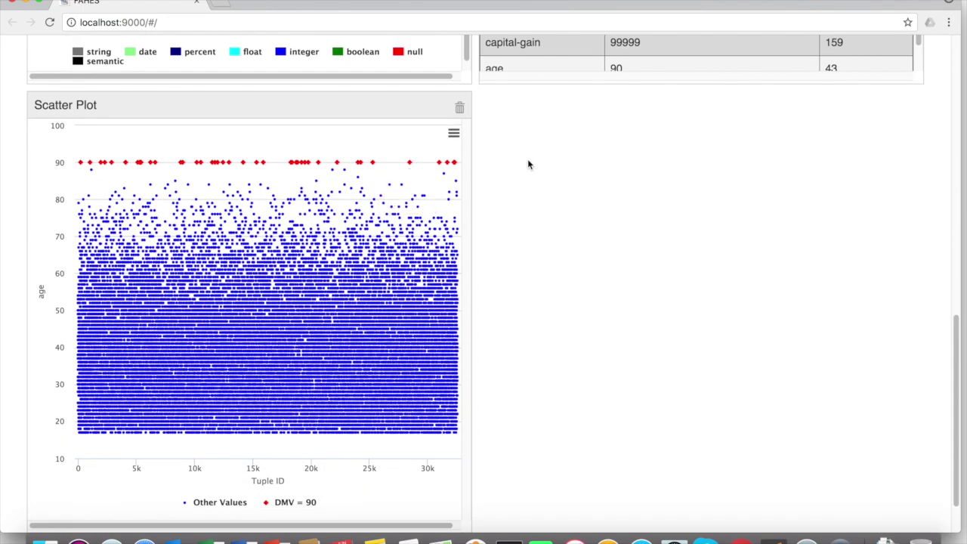
scroll(527, 159, up, 5)
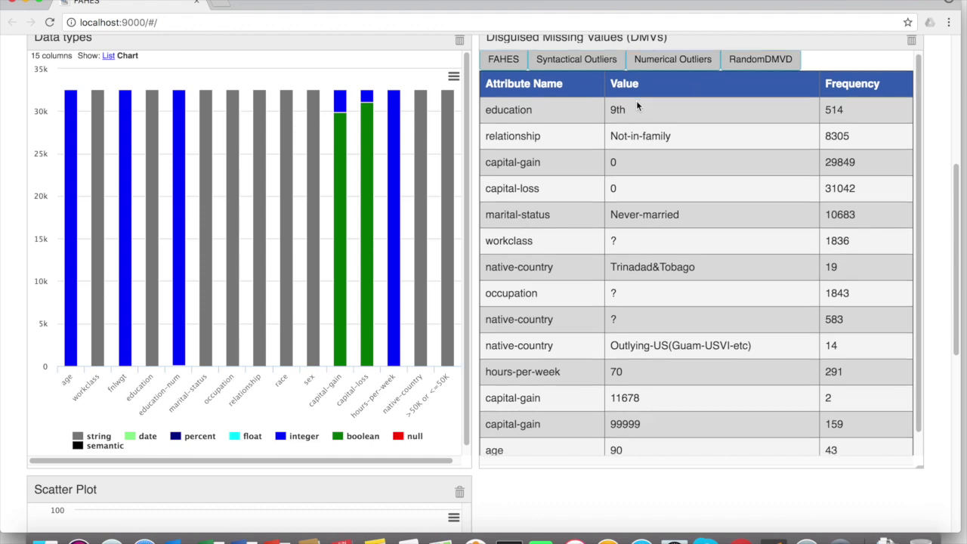
scroll(462, 198, up, 5)
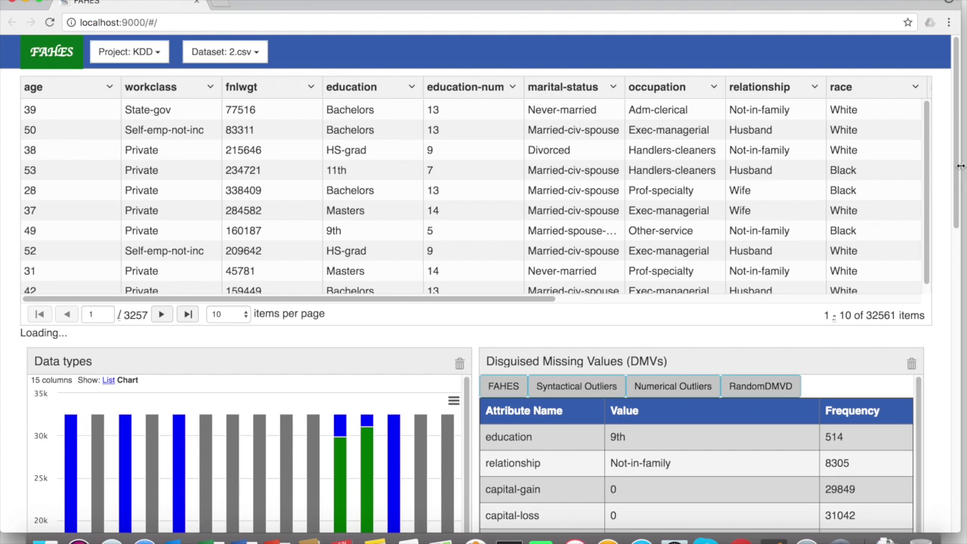
- Review the Numerical Outliers, RandomDMVD and Syntactical Outliers results for 2.csv again, then return to the full FAHES list
drag(960, 166, 959, 261)
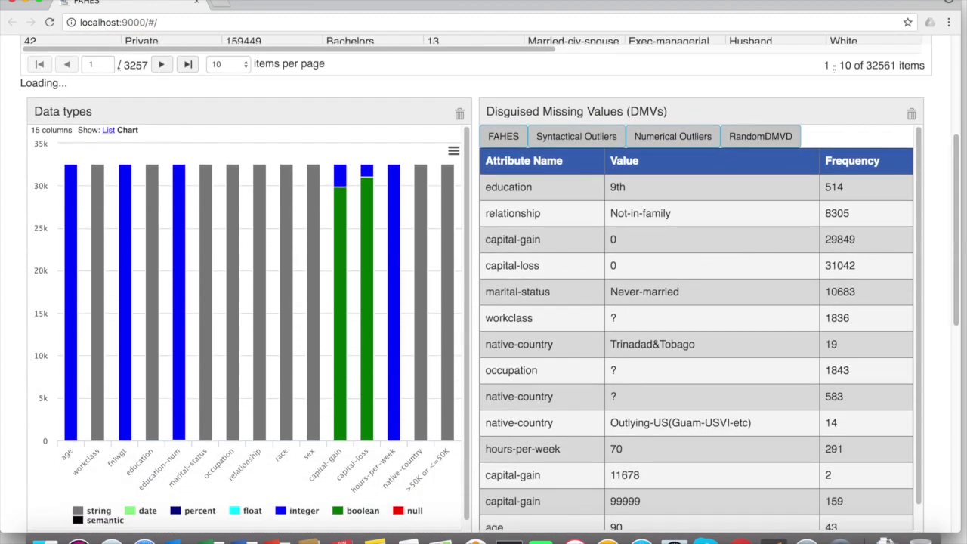
drag(961, 238, 957, 254)
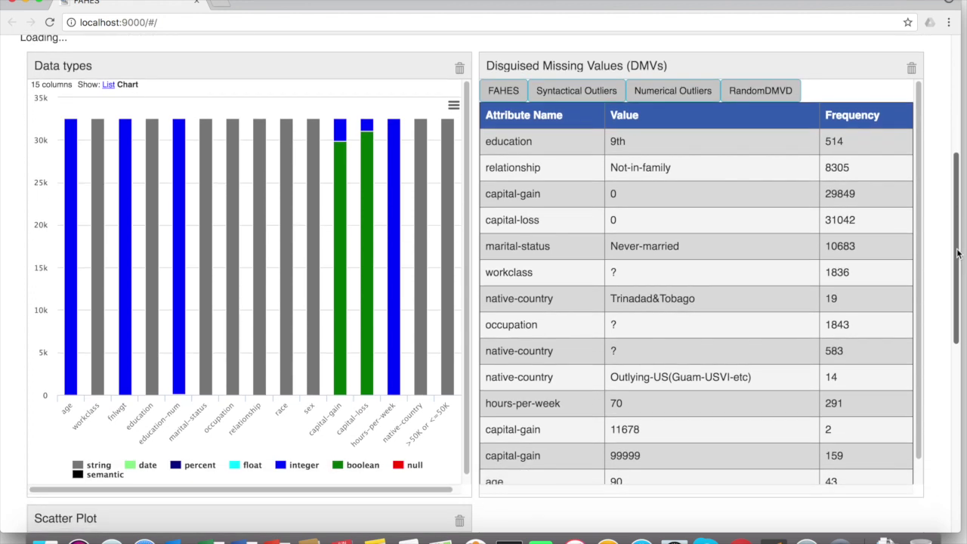
click(606, 92)
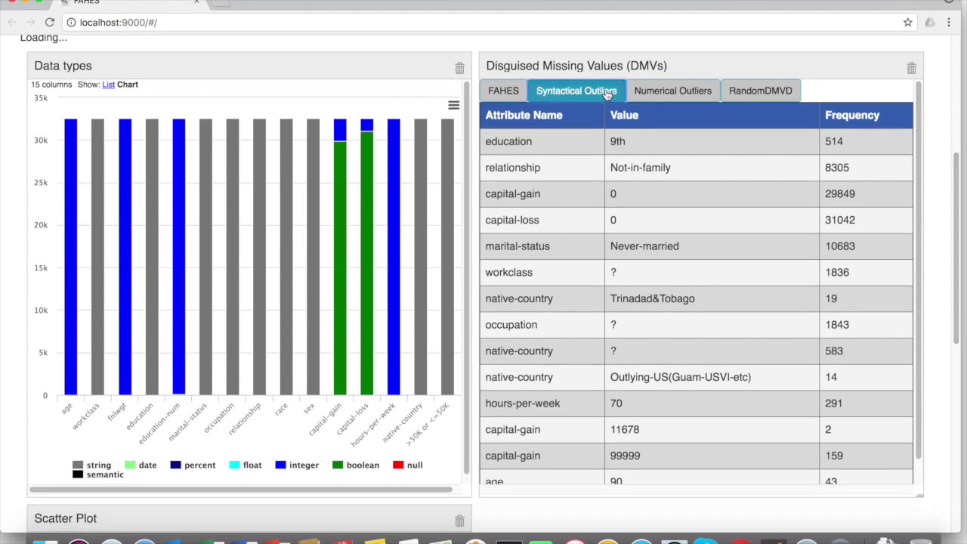
click(673, 92)
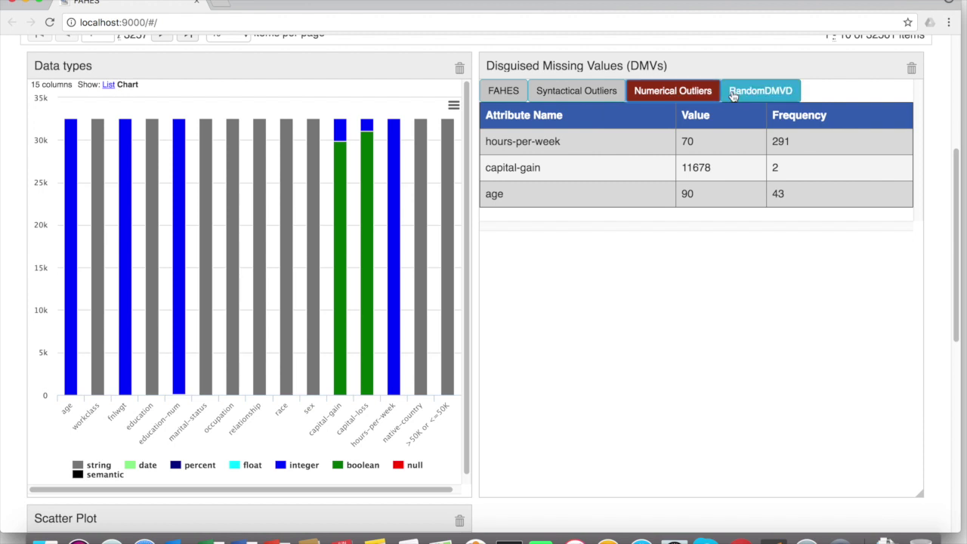
click(744, 93)
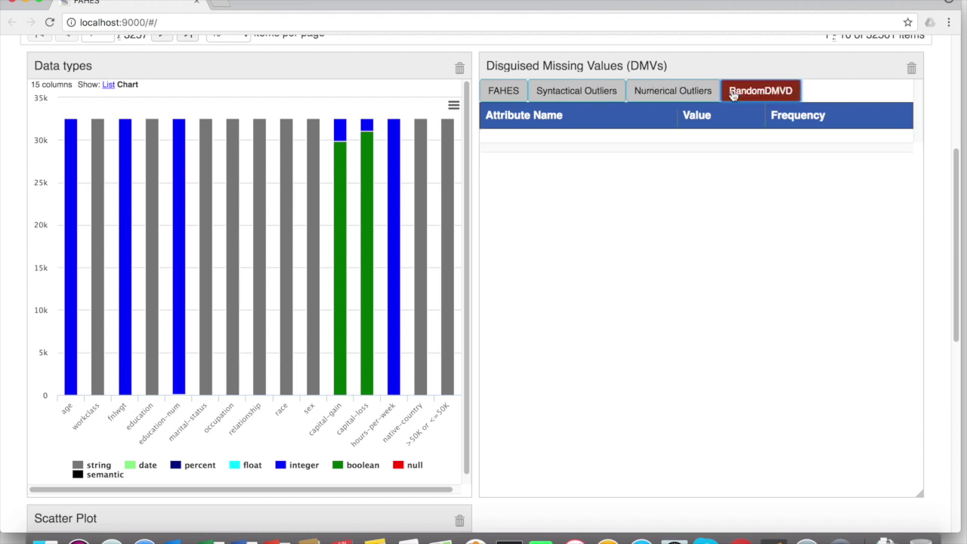
click(609, 94)
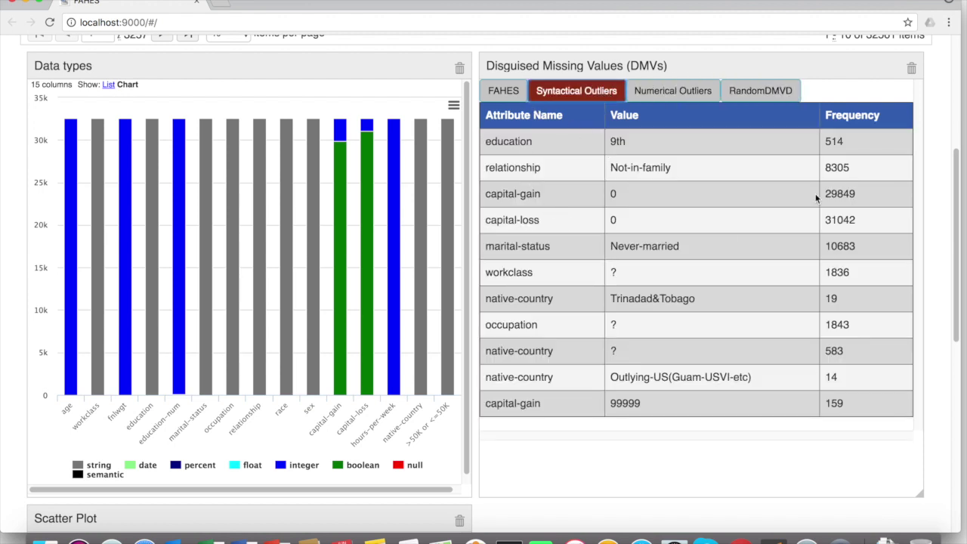
drag(956, 174, 957, 147)
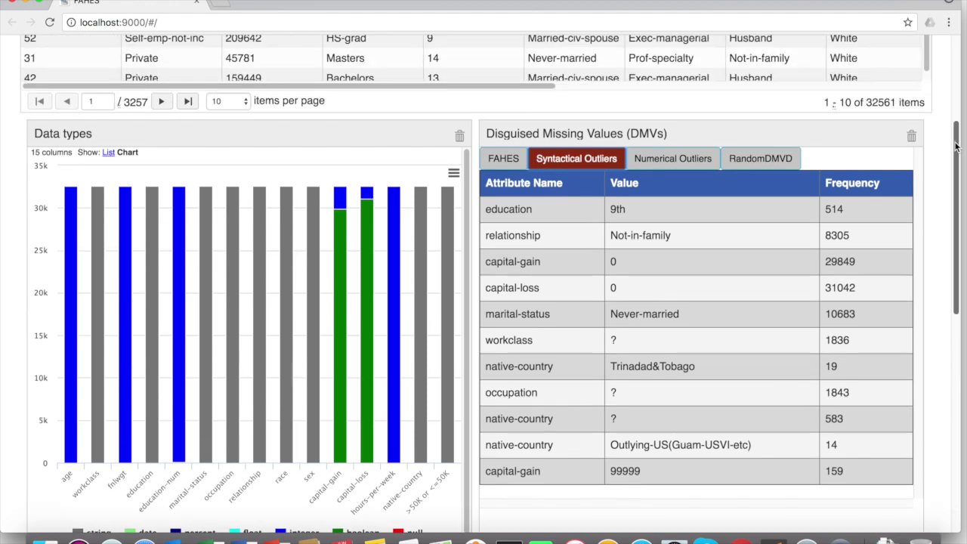
click(501, 161)
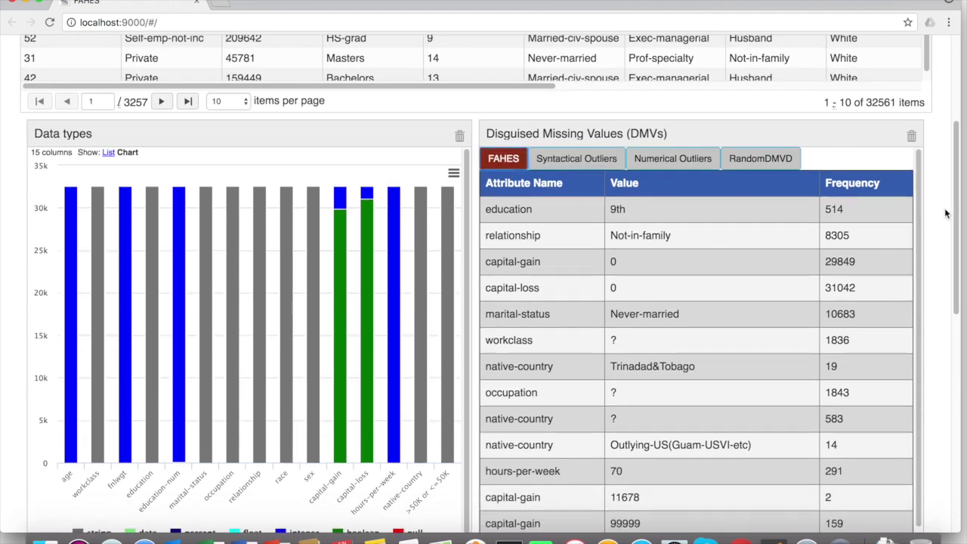
drag(954, 203, 955, 231)
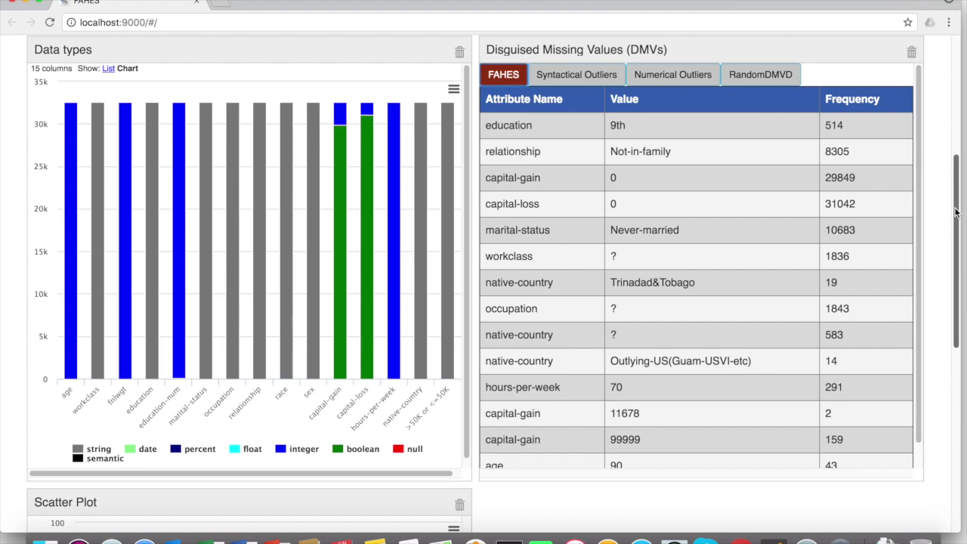
scroll(760, 345, up, 5)
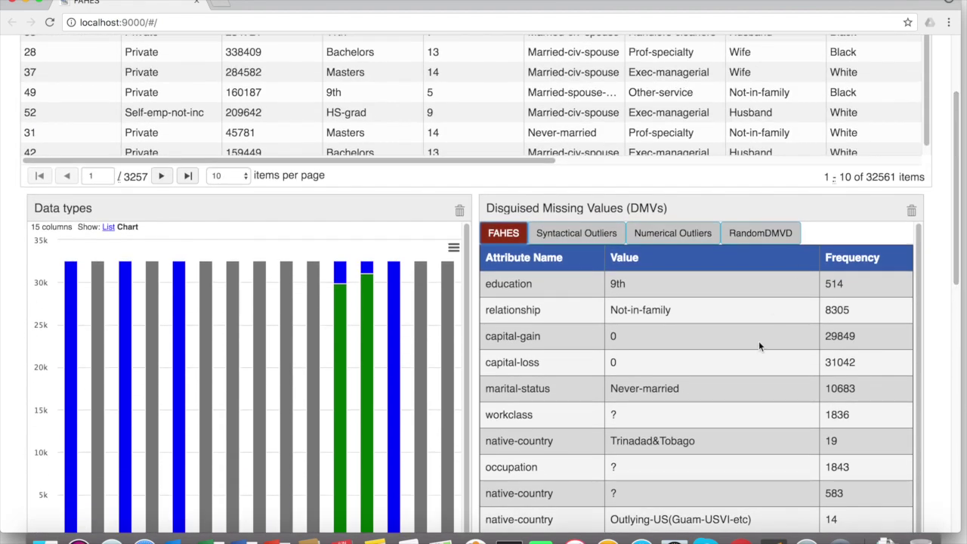